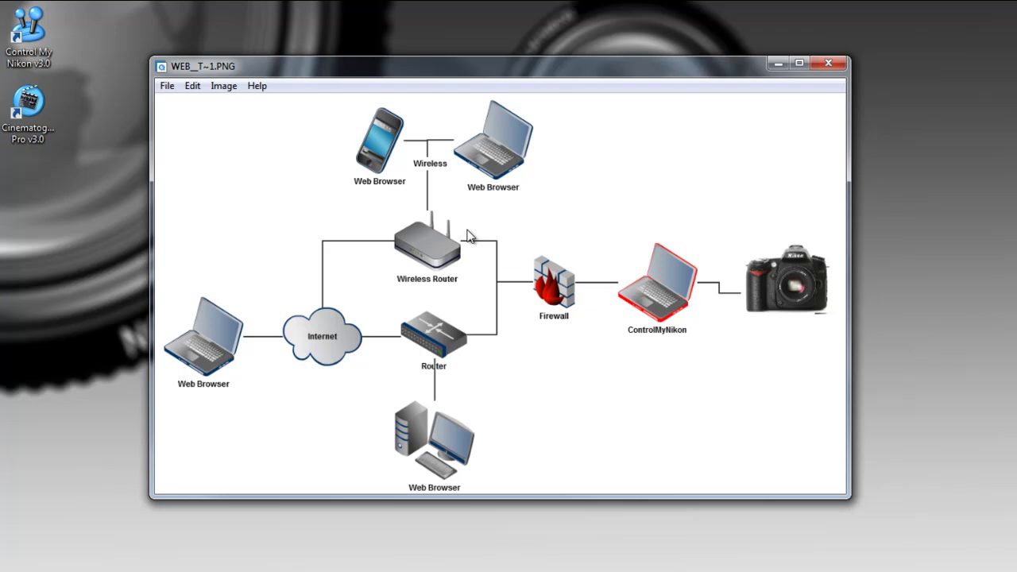
Launch ControlMyNikon and bring up Triggers > Web, showing IP 127.0.0.1 and port 80.
{"action": "double_click", "coordinate": [29, 32]}
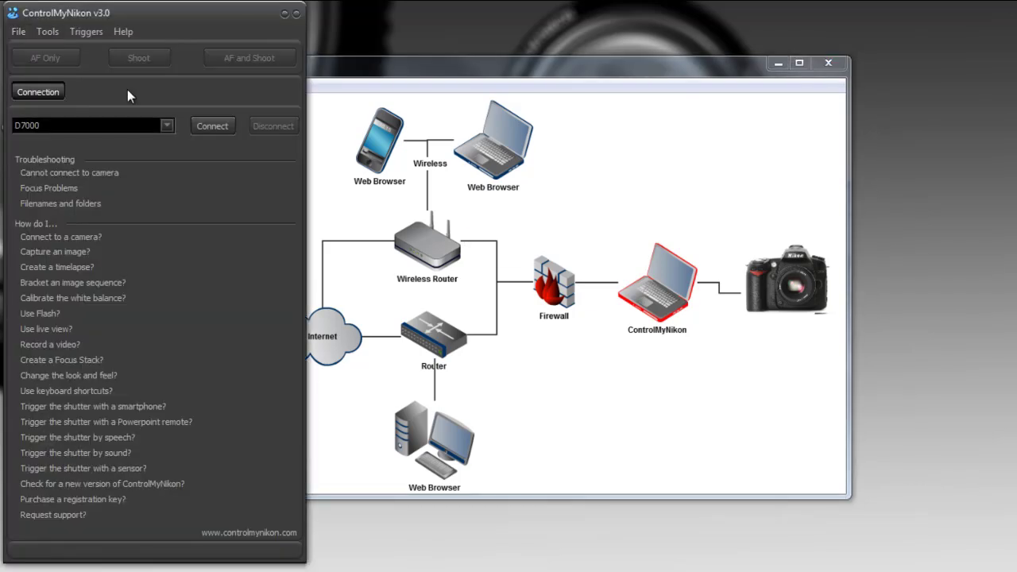
{"action": "left_click", "coordinate": [91, 29]}
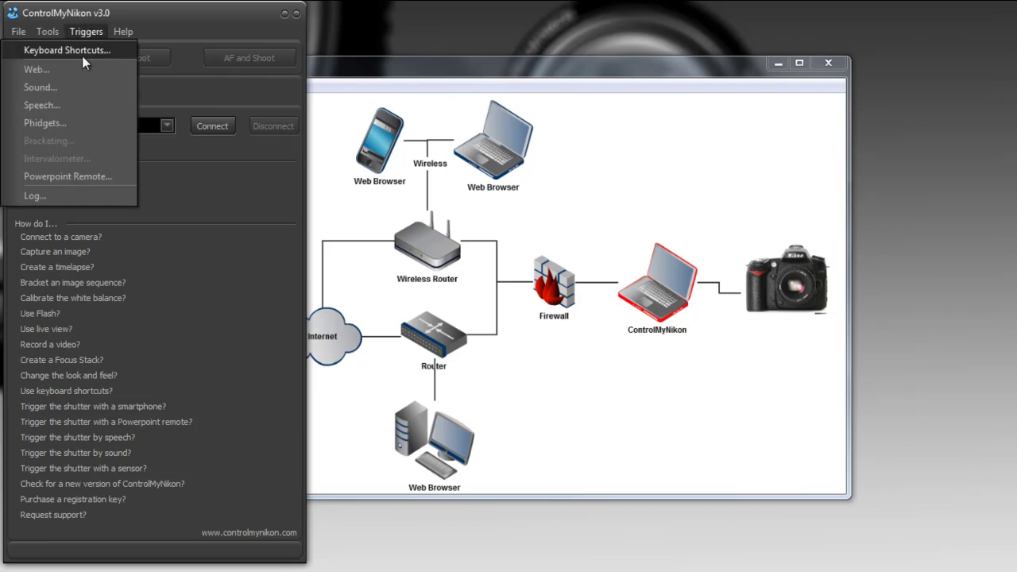
{"action": "left_click", "coordinate": [50, 70]}
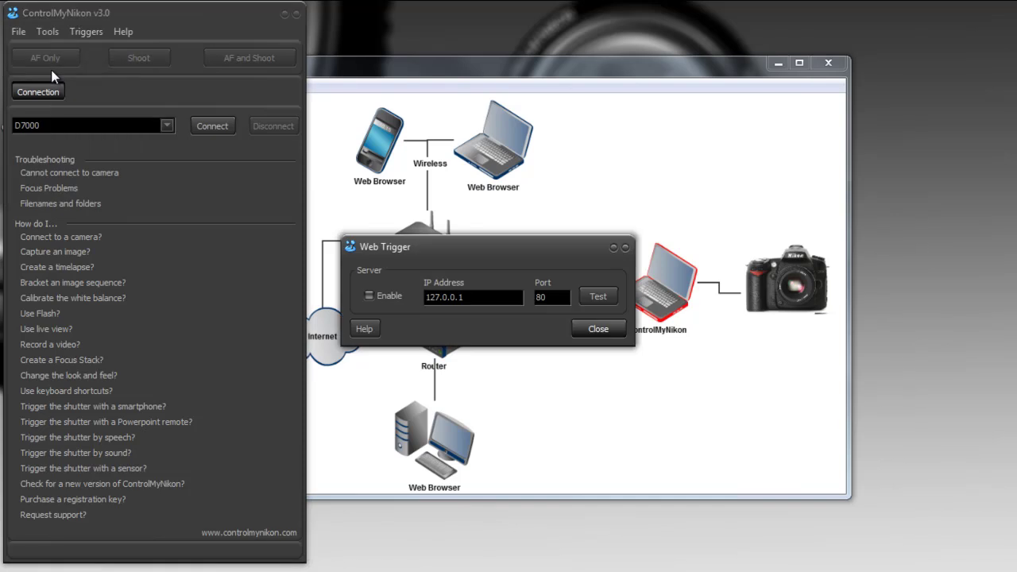
{"action": "left_click_drag", "start_coordinate": [463, 255], "coordinate": [456, 247]}
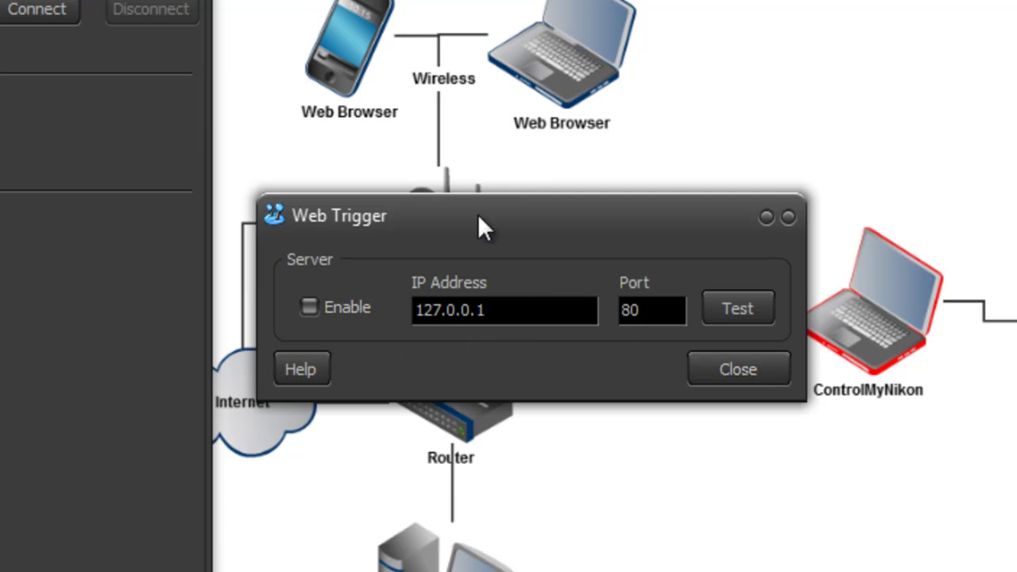
{"action": "left_click_drag", "start_coordinate": [478, 214], "coordinate": [464, 231]}
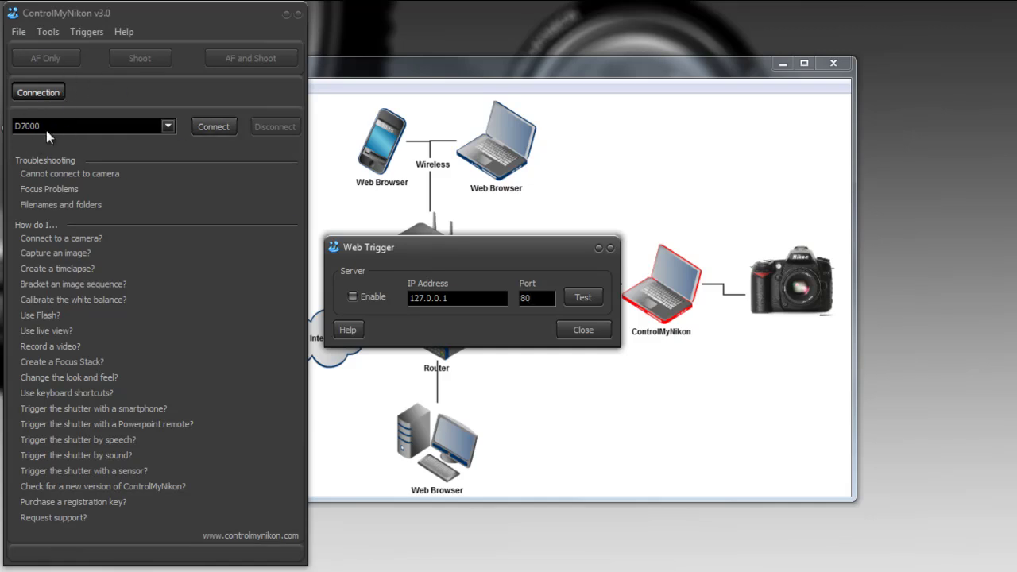
Enable the Web Trigger server and load its test page at 127.0.0.1 in the browser.
{"action": "left_click", "coordinate": [354, 299]}
{"action": "left_click_drag", "start_coordinate": [537, 251], "coordinate": [221, 207]}
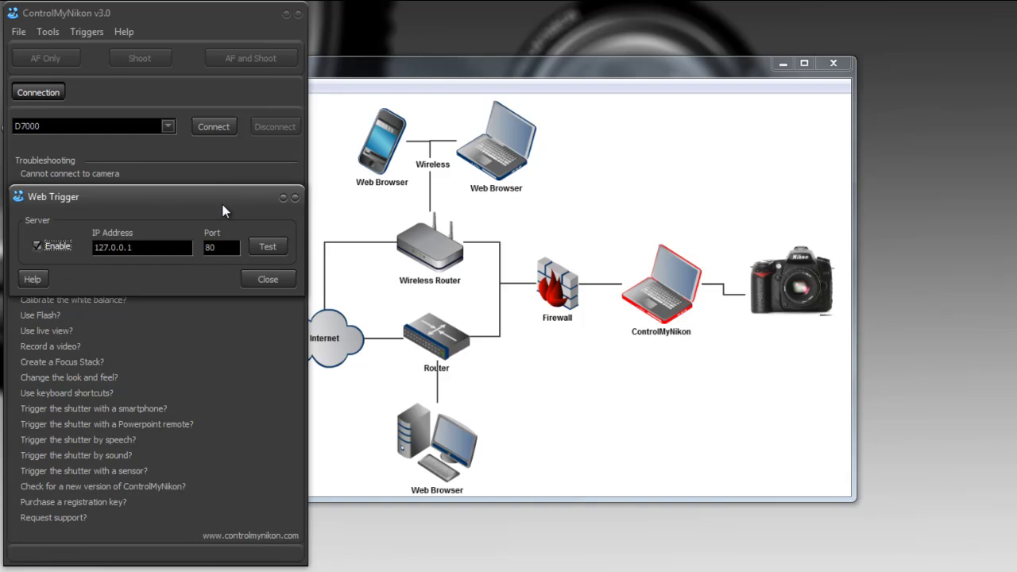
{"action": "left_click", "coordinate": [268, 247]}
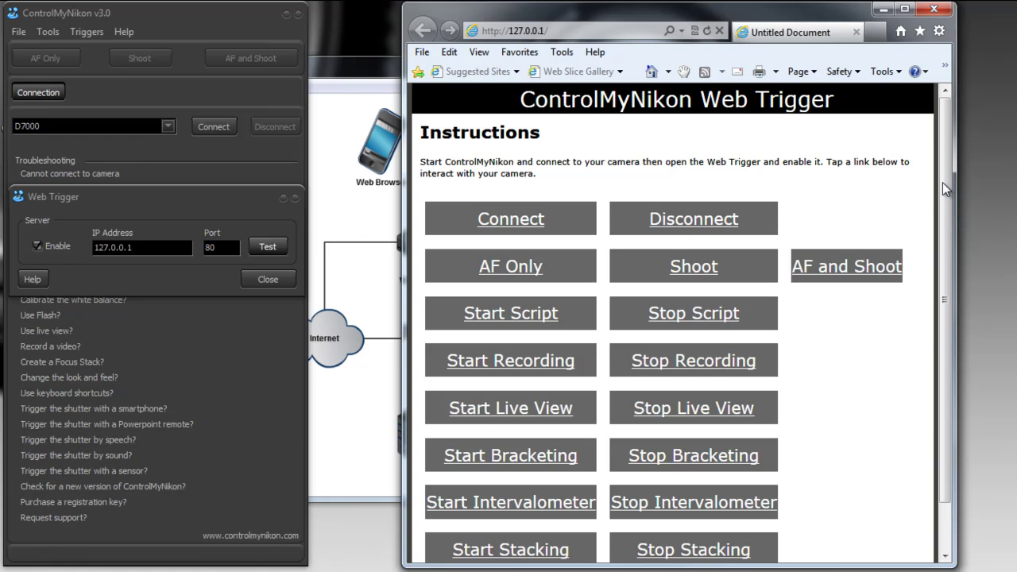
{"action": "left_click", "coordinate": [711, 220]}
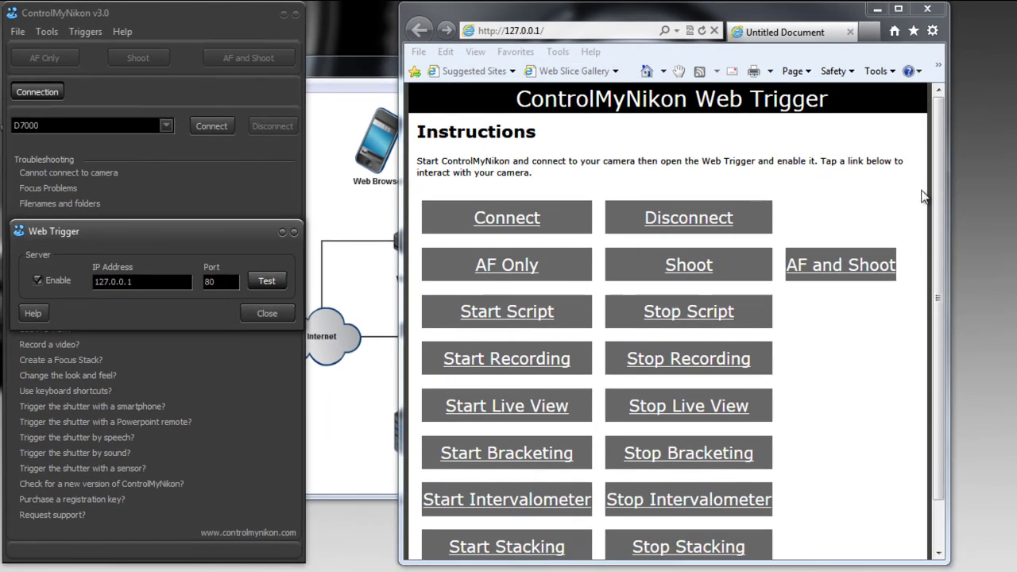
{"action": "left_click_drag", "start_coordinate": [943, 176], "coordinate": [937, 217]}
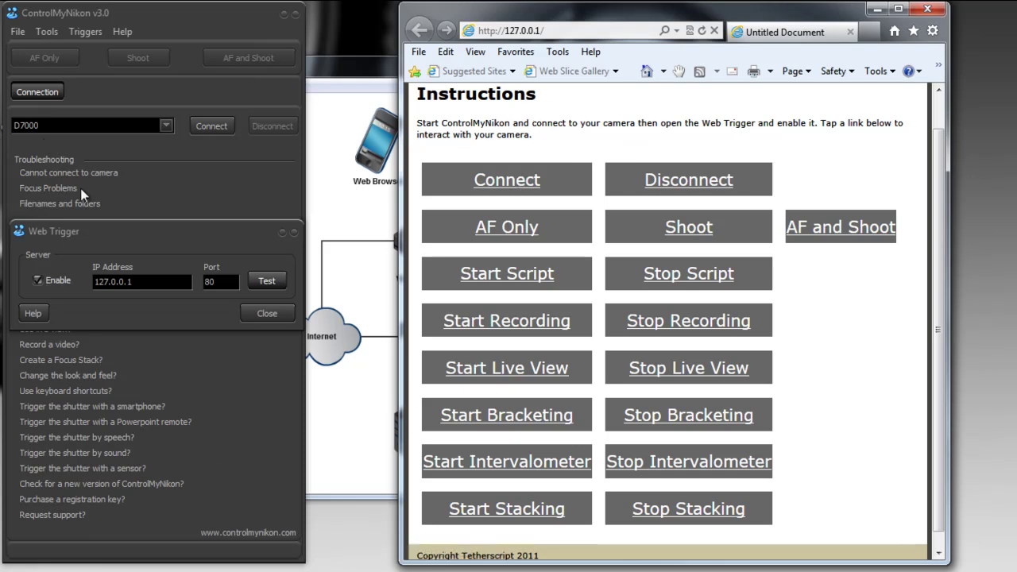
Connect, disconnect and reconnect the camera from the Web Trigger page, then send Shoot.
{"action": "left_click", "coordinate": [505, 188]}
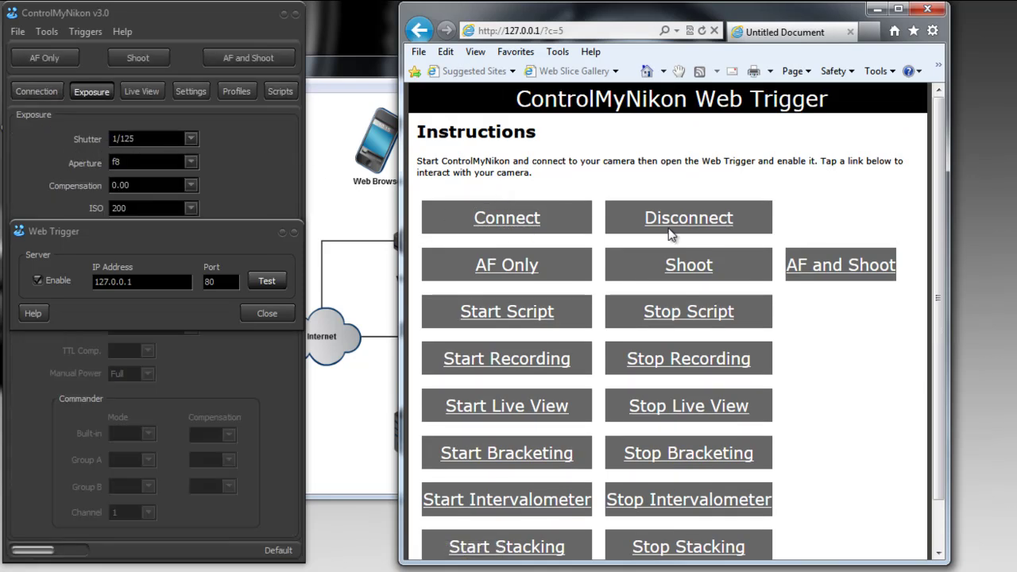
{"action": "left_click", "coordinate": [696, 222]}
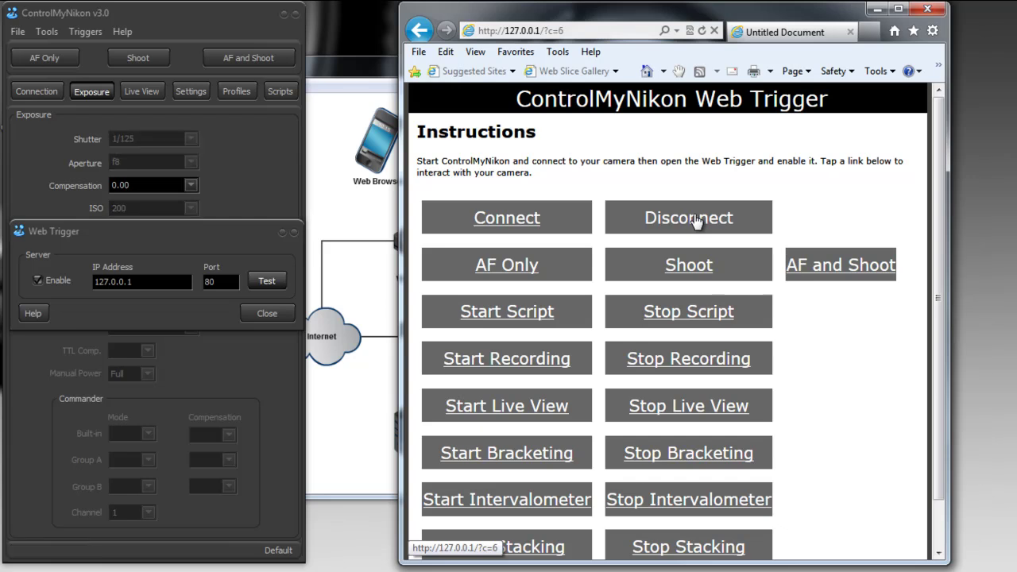
{"action": "left_click", "coordinate": [522, 228]}
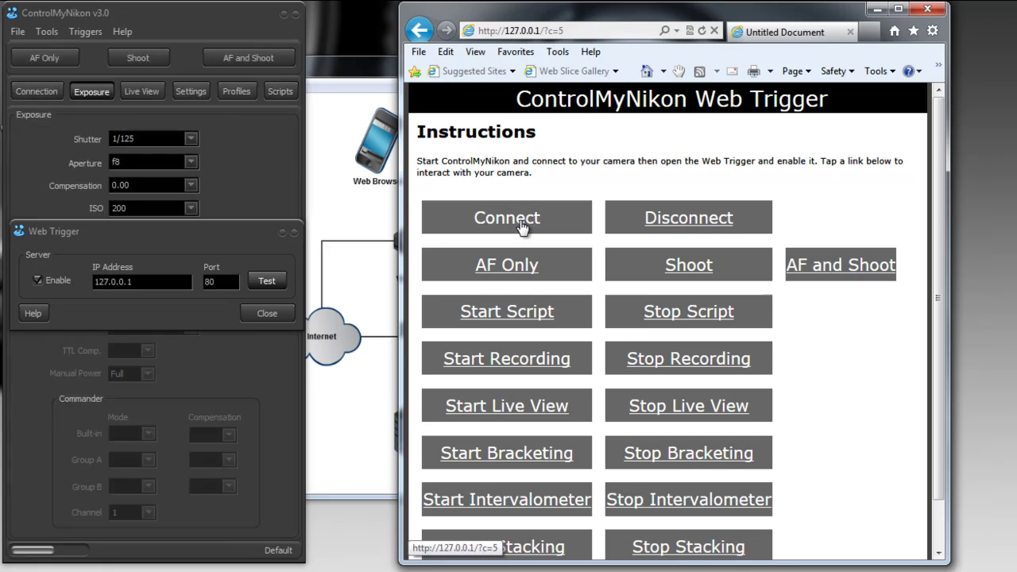
{"action": "left_click", "coordinate": [691, 268]}
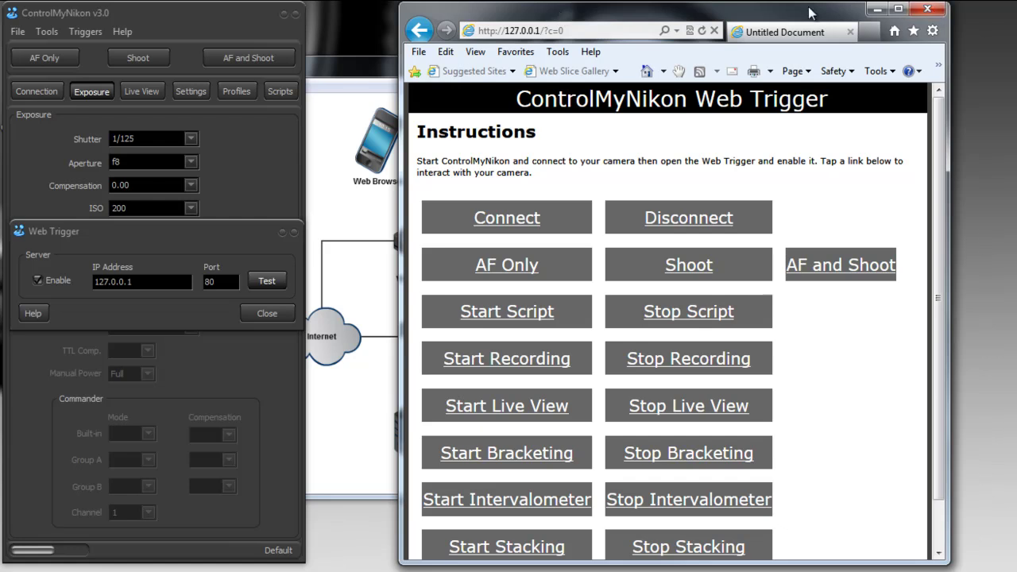
Arrange the browser, network diagram and ControlMyNikon windows so all three are visible.
{"action": "left_click_drag", "start_coordinate": [829, 15], "coordinate": [791, 165]}
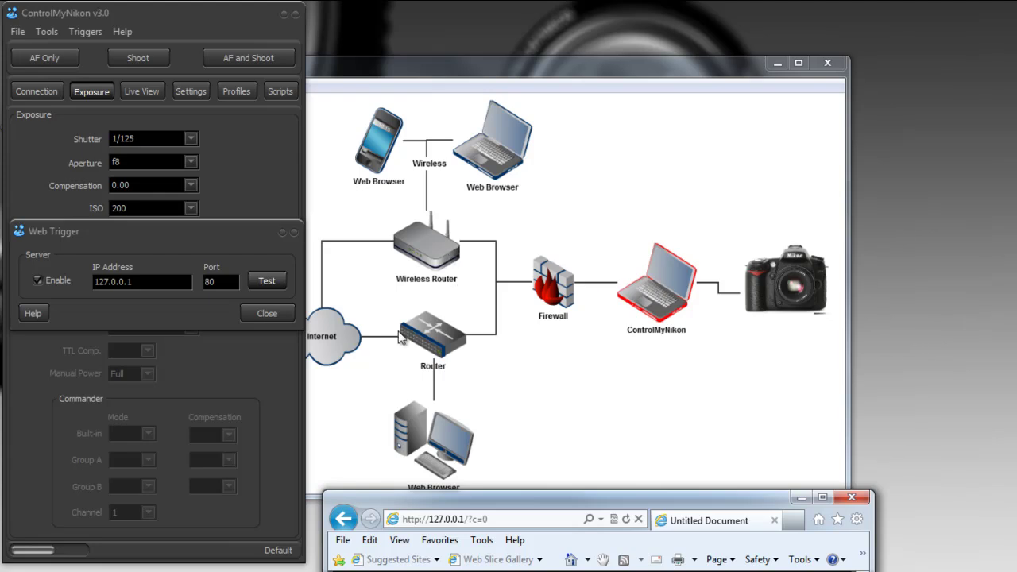
{"action": "left_click", "coordinate": [467, 520]}
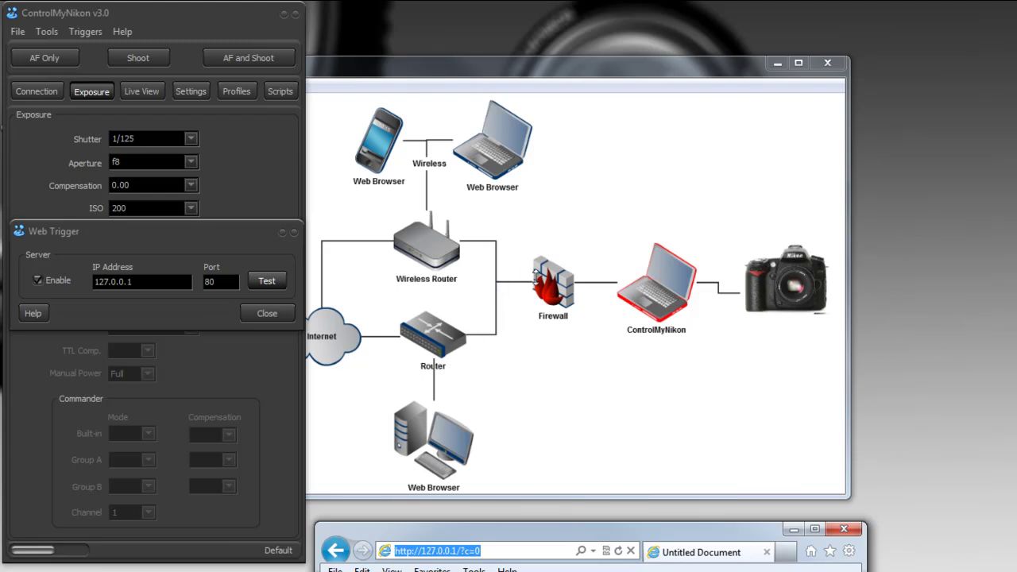
{"action": "left_click", "coordinate": [656, 297]}
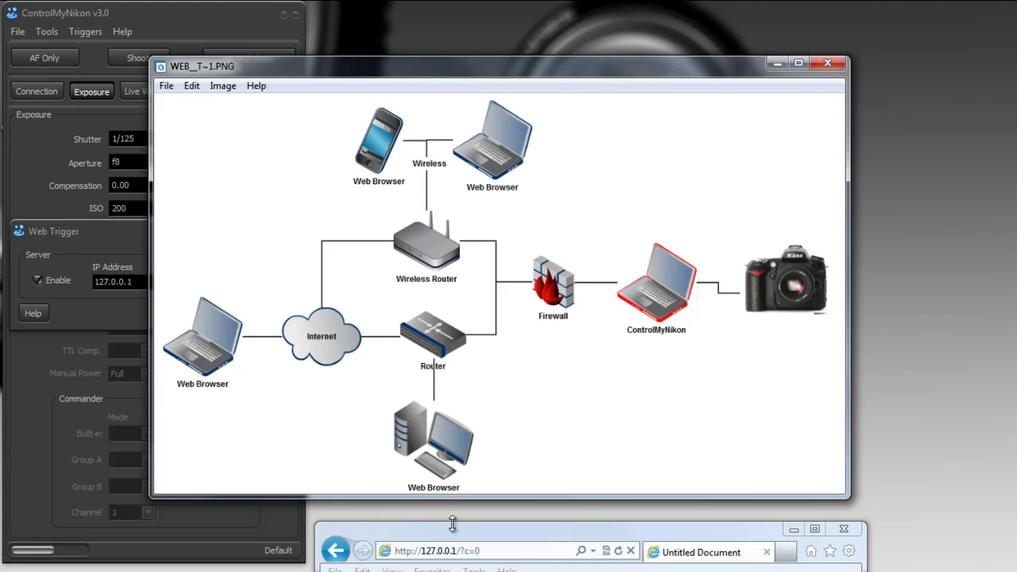
{"action": "left_click", "coordinate": [489, 521]}
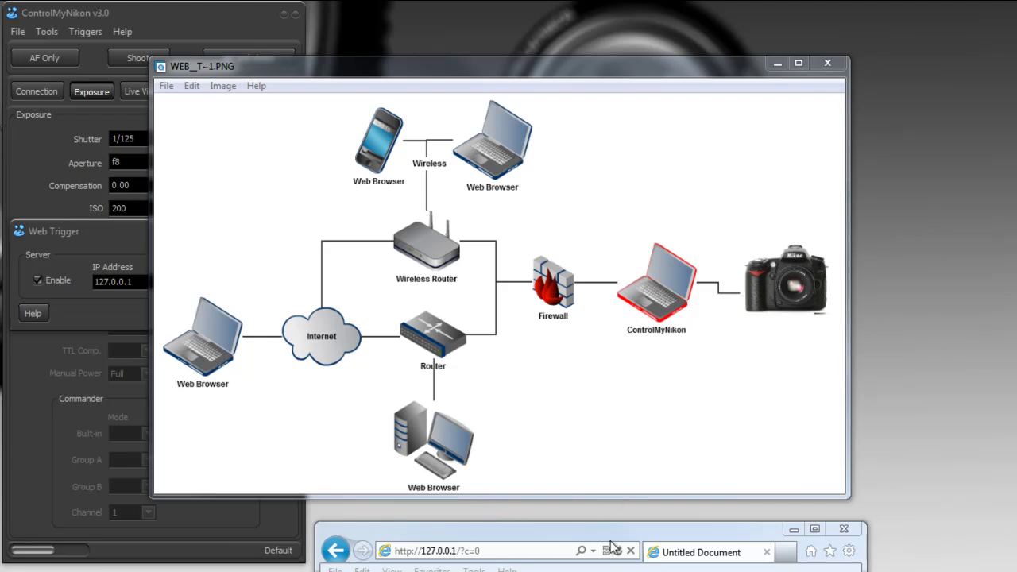
{"action": "left_click_drag", "start_coordinate": [617, 540], "coordinate": [660, 461]}
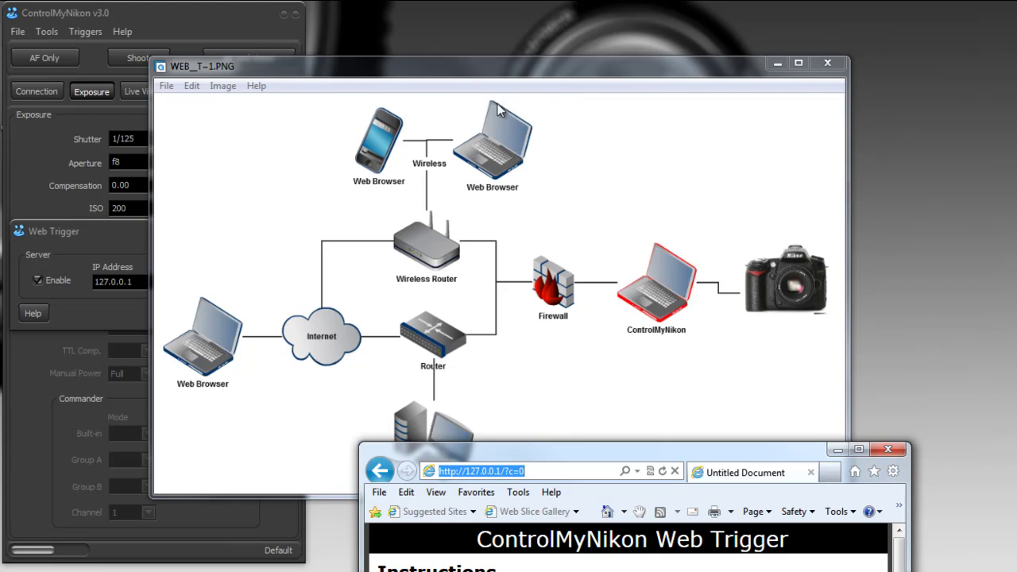
{"action": "left_click", "coordinate": [194, 10]}
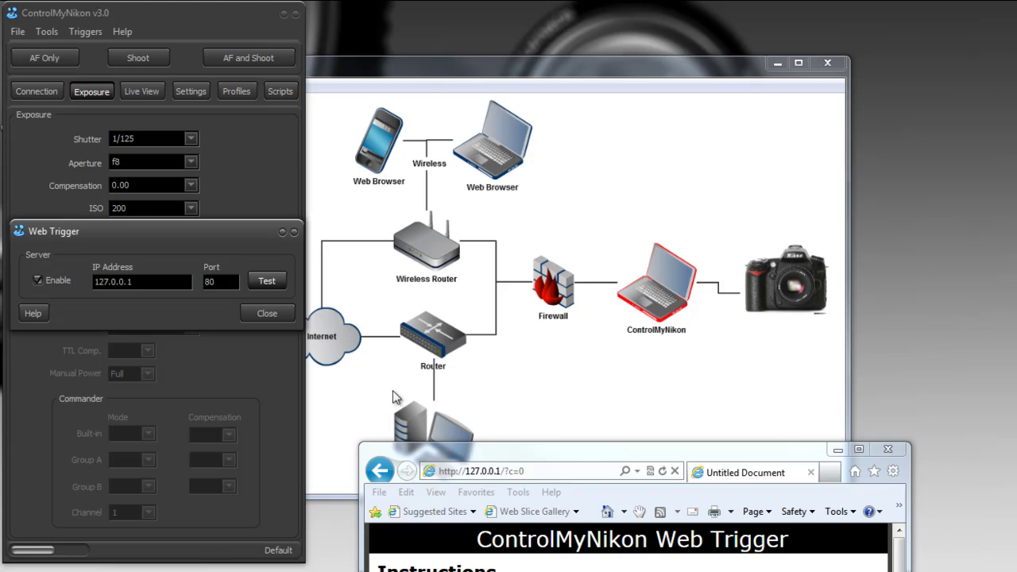
{"action": "left_click", "coordinate": [573, 28]}
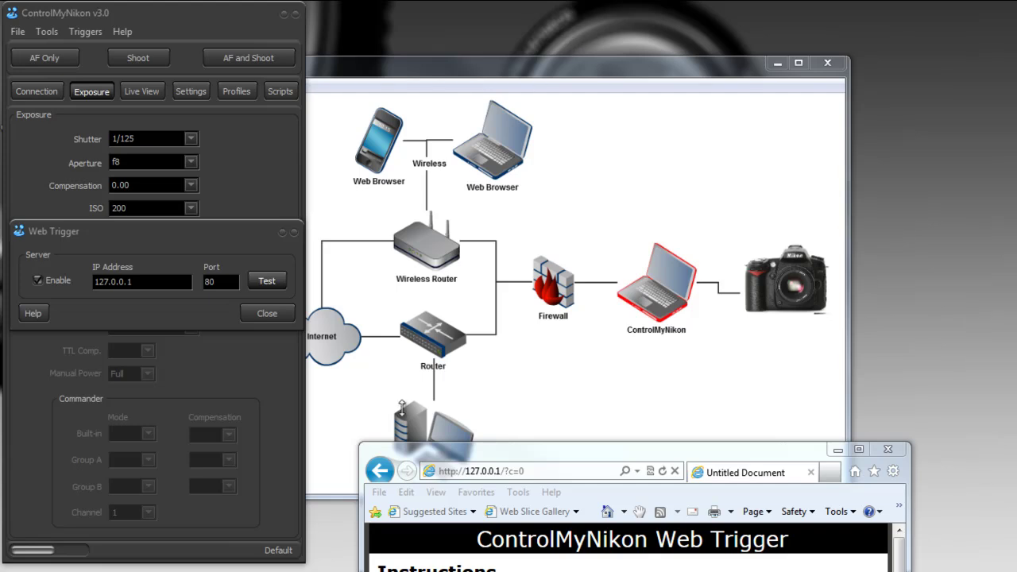
Open Command Prompt from the Run box and place it beside the Web Trigger dialog.
{"action": "key", "text": "super+r"}
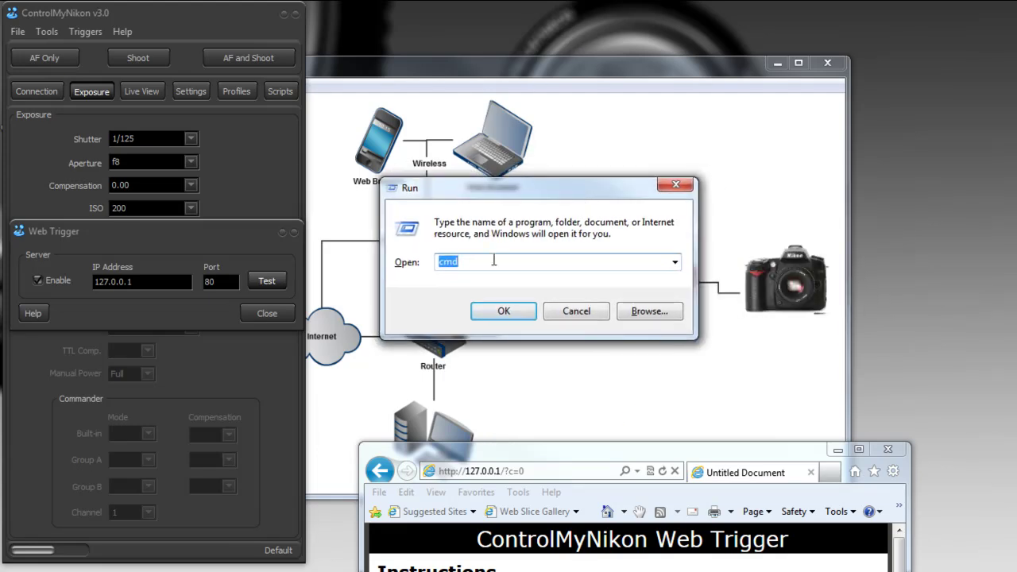
{"action": "left_click_drag", "start_coordinate": [500, 315], "coordinate": [450, 259]}
{"action": "left_click_drag", "start_coordinate": [456, 190], "coordinate": [435, 190]}
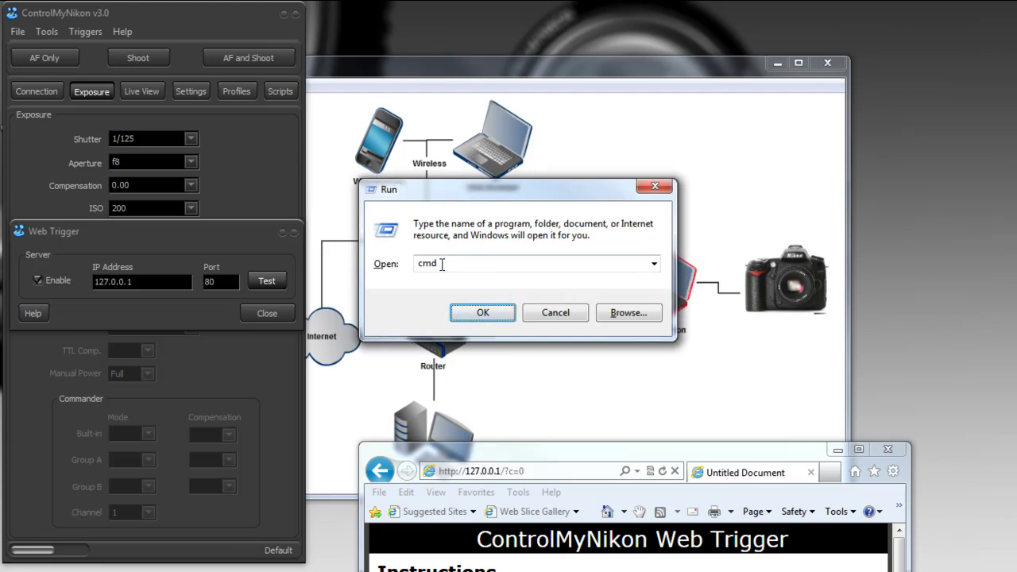
{"action": "left_click", "coordinate": [480, 312]}
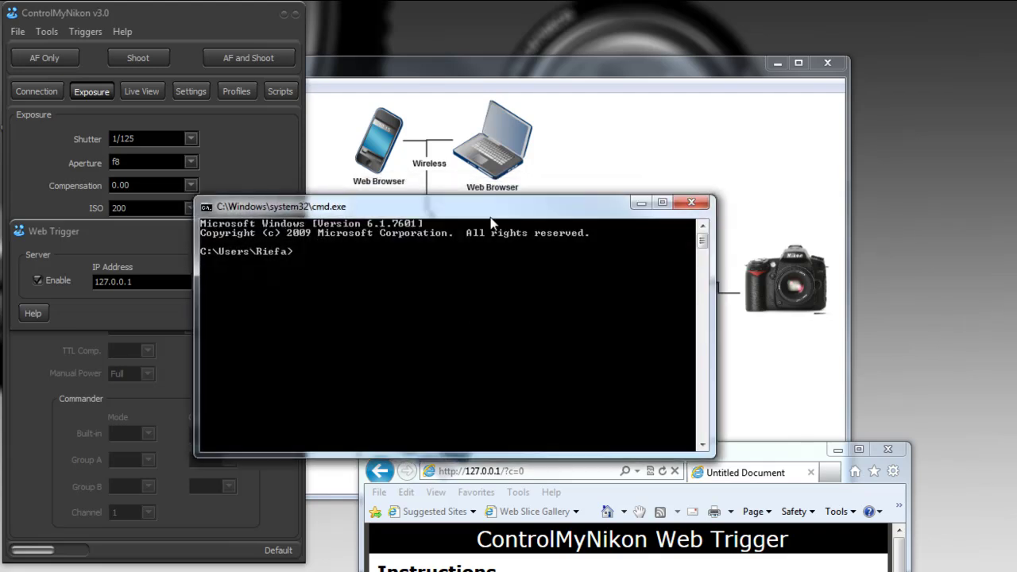
{"action": "left_click_drag", "start_coordinate": [505, 213], "coordinate": [649, 141]}
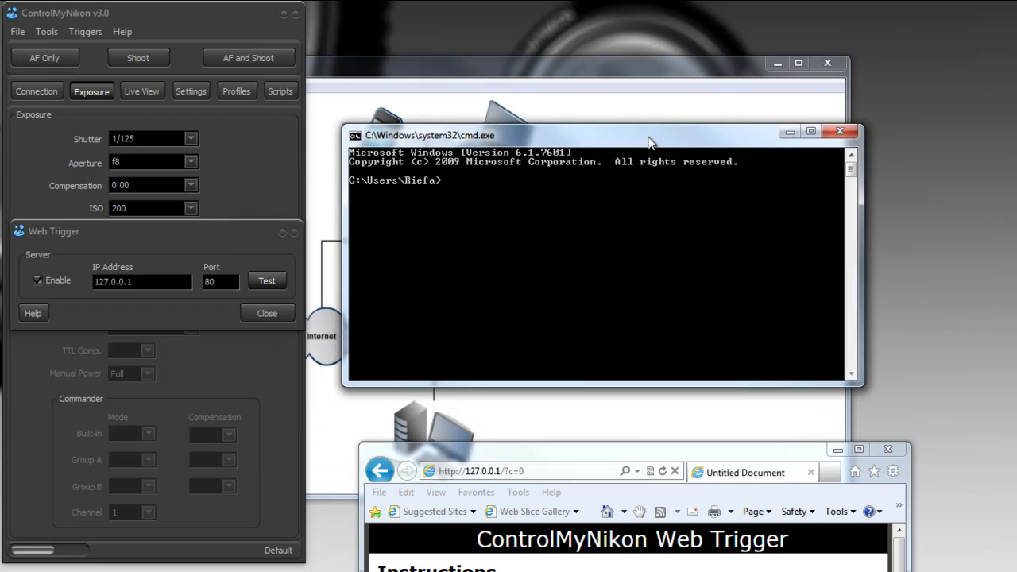
Run ipconfig to find the LAN IPv4 address 192.168.0.198.
{"action": "type", "text": "ipconfig"}
{"action": "key", "text": "Return"}
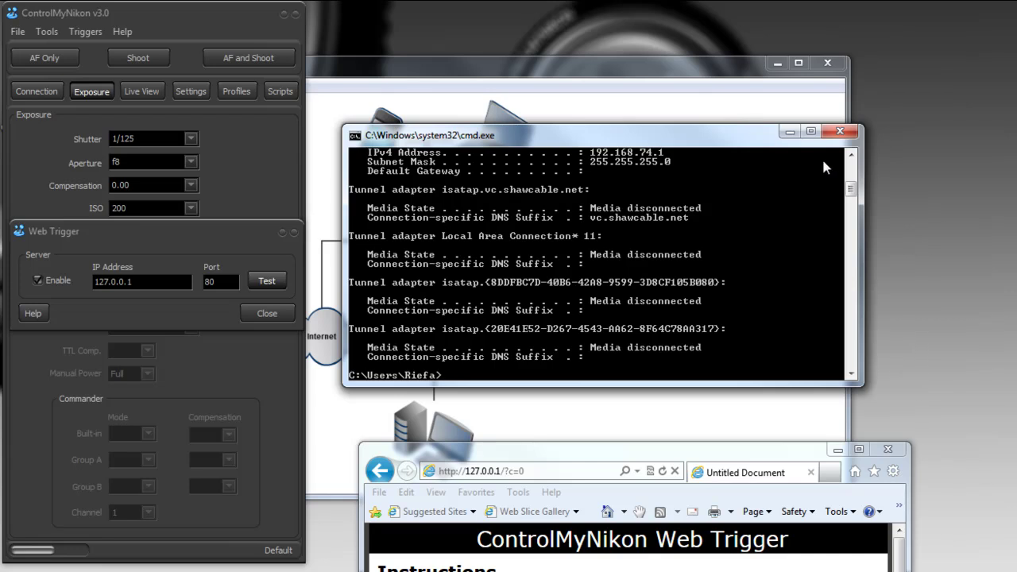
{"action": "left_click_drag", "start_coordinate": [848, 189], "coordinate": [875, 184]}
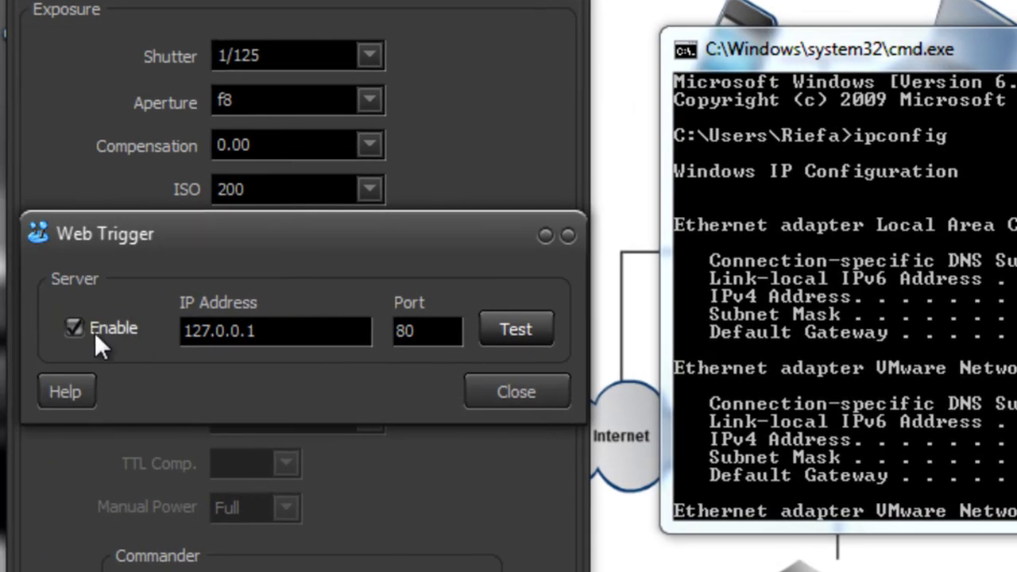
Change the Web Trigger IP from 127.0.0.1 to 192.168.0.198 and re-enable the server.
{"action": "left_click", "coordinate": [100, 334]}
{"action": "left_click", "coordinate": [272, 331]}
{"action": "left_click_drag", "start_coordinate": [273, 332], "coordinate": [208, 297]}
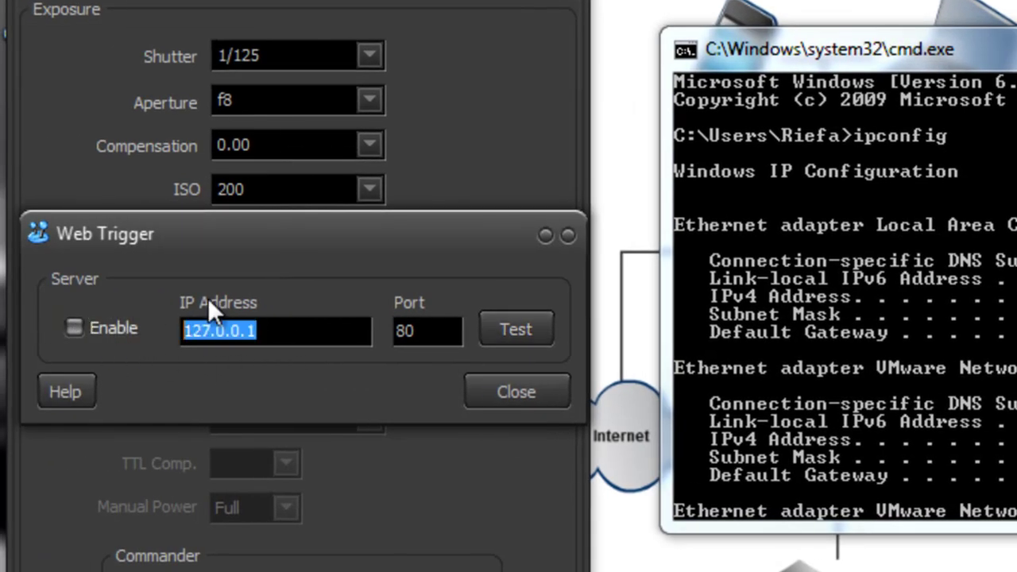
{"action": "type", "text": "192.168"}
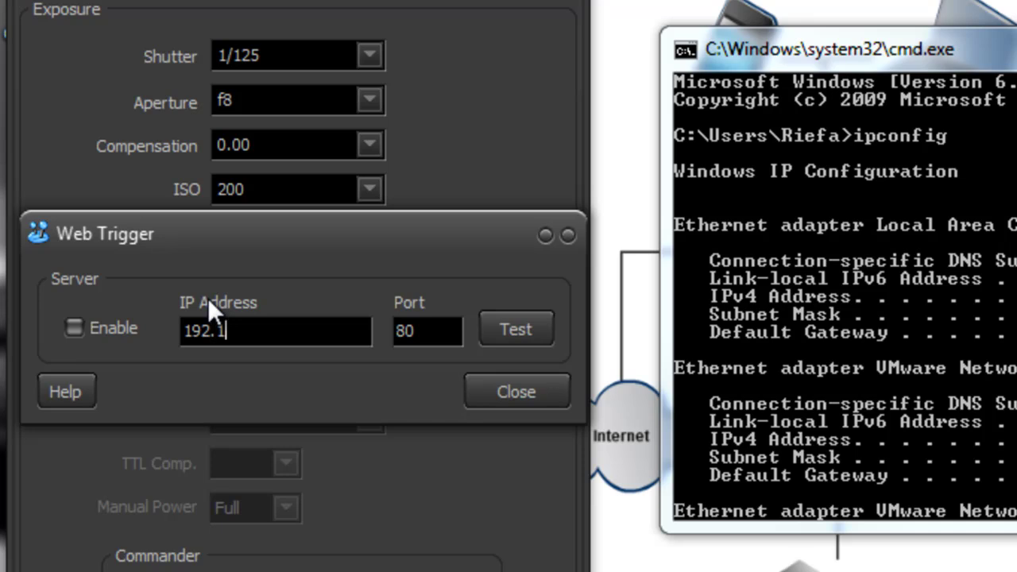
{"action": "type", "text": ".0.198"}
{"action": "left_click", "coordinate": [111, 329]}
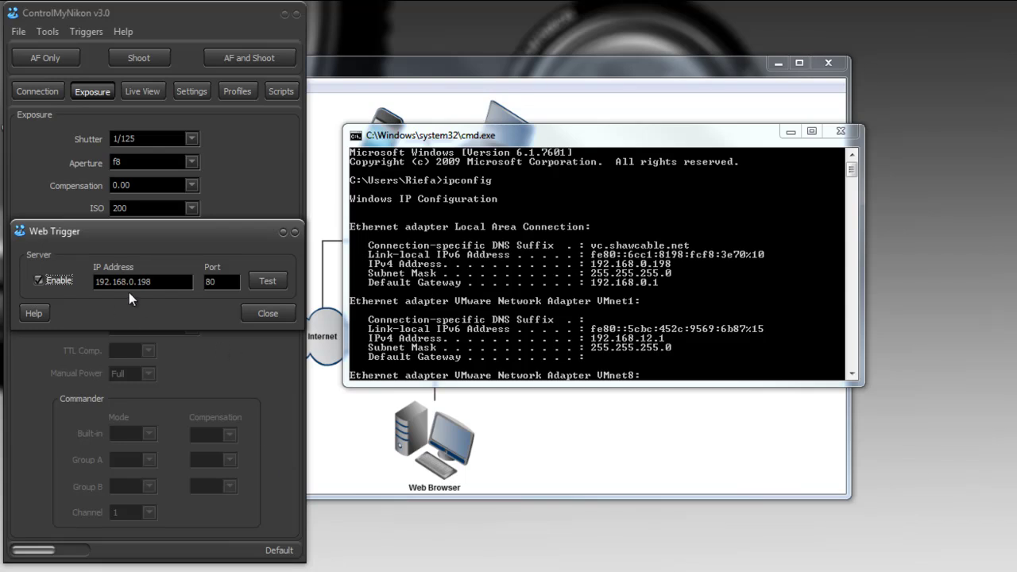
{"action": "left_click_drag", "start_coordinate": [173, 233], "coordinate": [175, 232]}
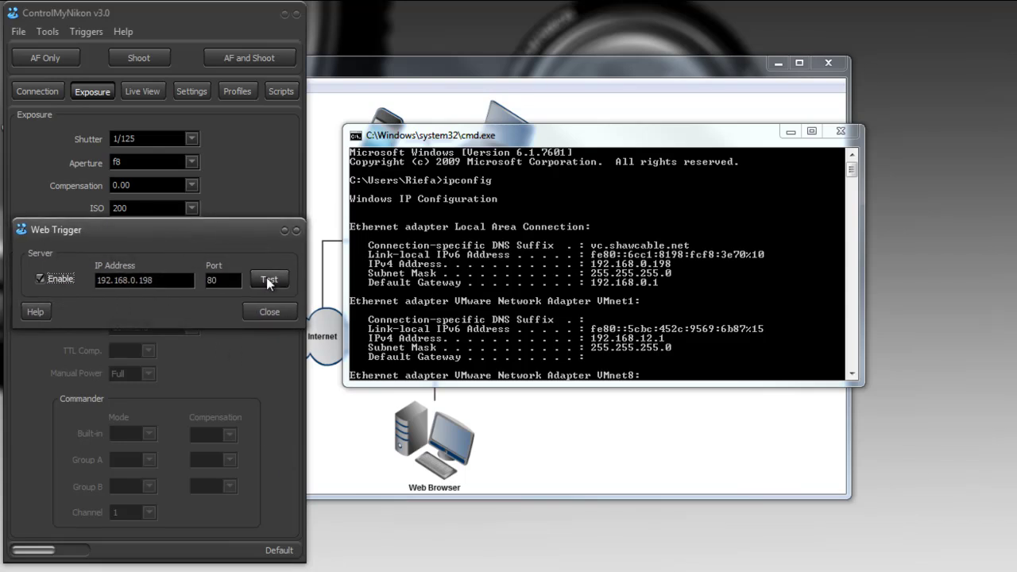
Open the test page from 192.168.0.198, fire a Shoot command, then close Internet Explorer.
{"action": "left_click", "coordinate": [268, 279]}
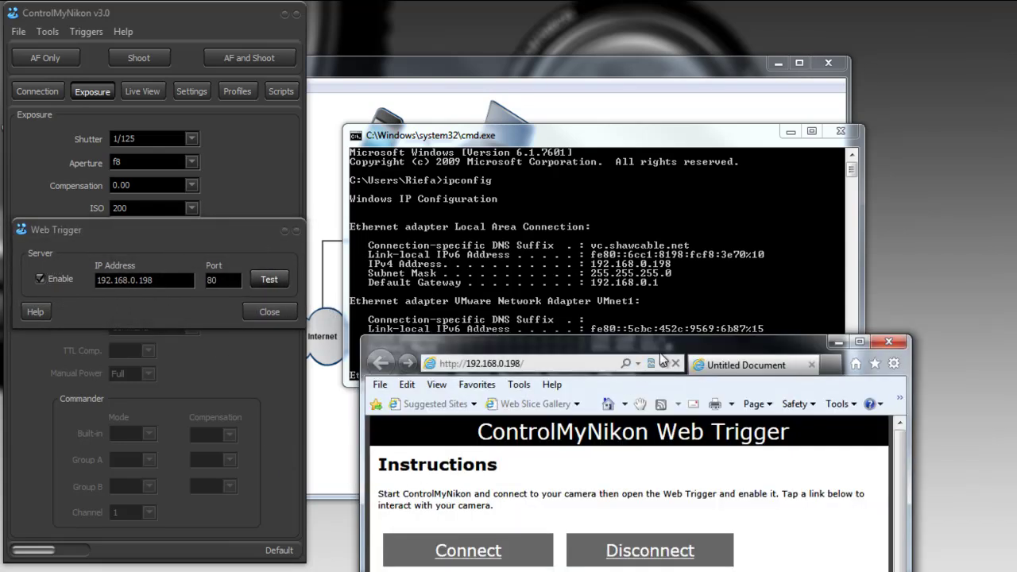
{"action": "left_click_drag", "start_coordinate": [662, 359], "coordinate": [752, 40]}
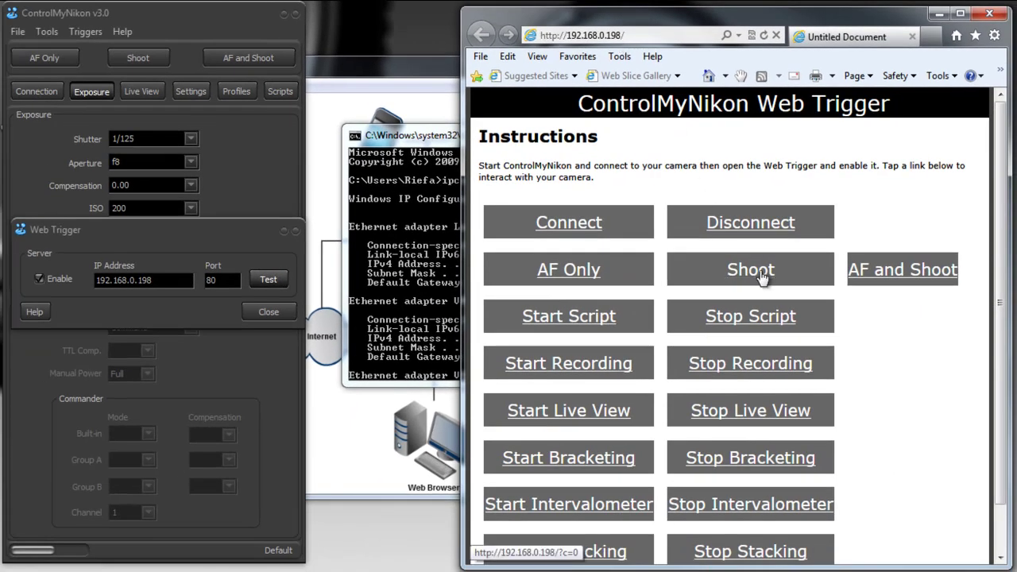
{"action": "left_click", "coordinate": [759, 272]}
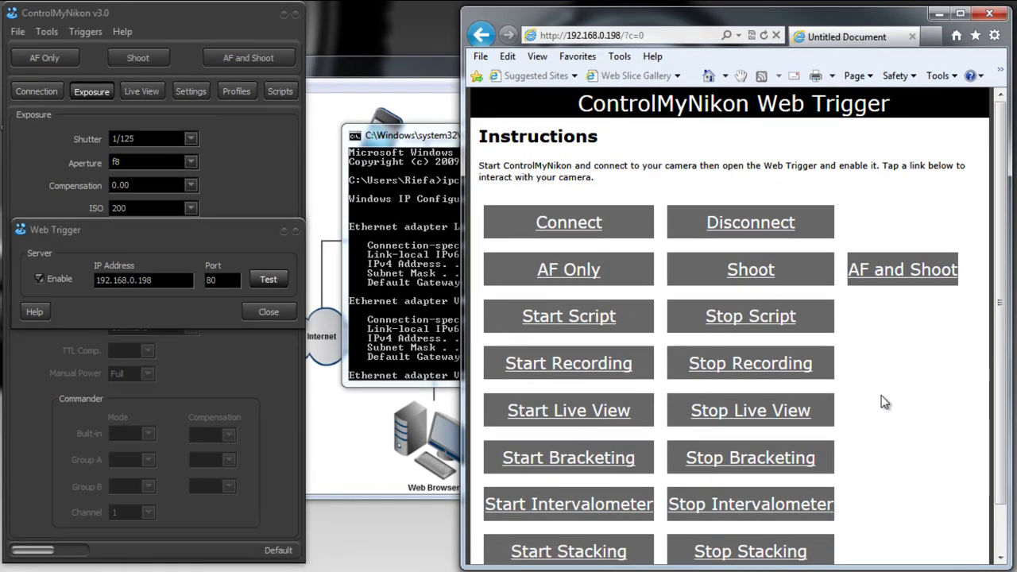
{"action": "left_click", "coordinate": [992, 14]}
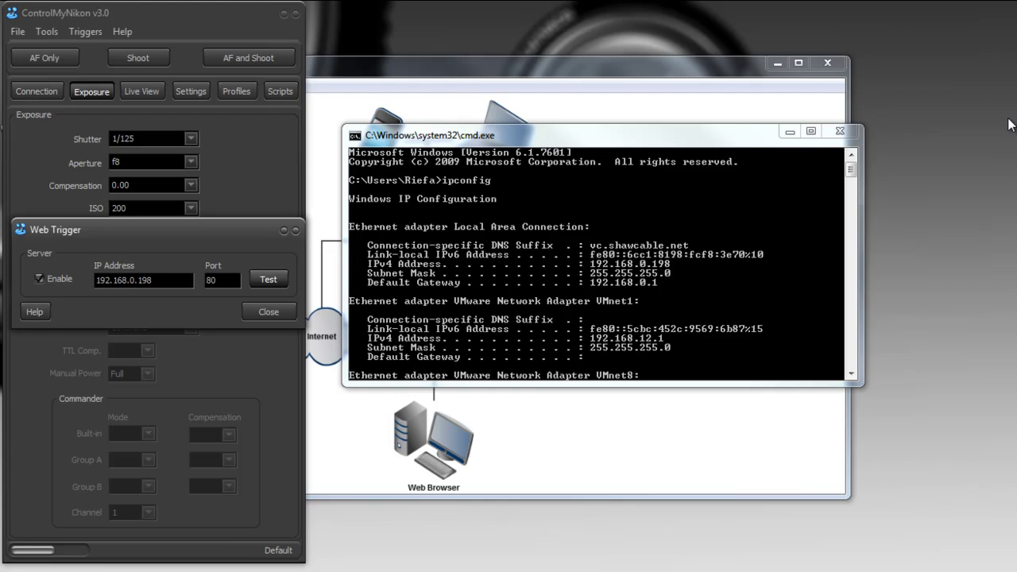
Bring the WEB_T~1.PNG network diagram window to the front.
{"action": "left_click", "coordinate": [661, 72]}
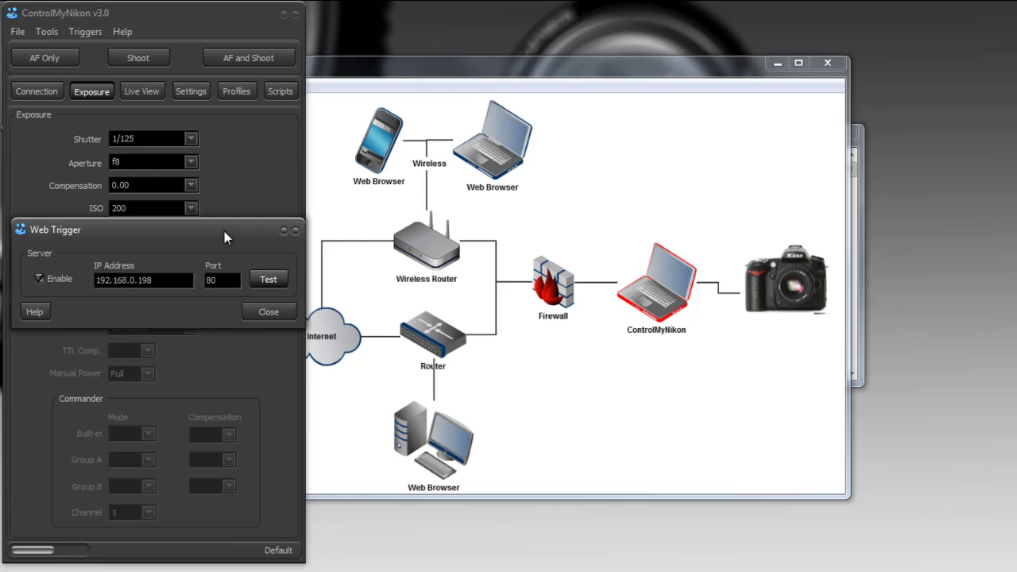
{"action": "left_click_drag", "start_coordinate": [224, 231], "coordinate": [218, 241]}
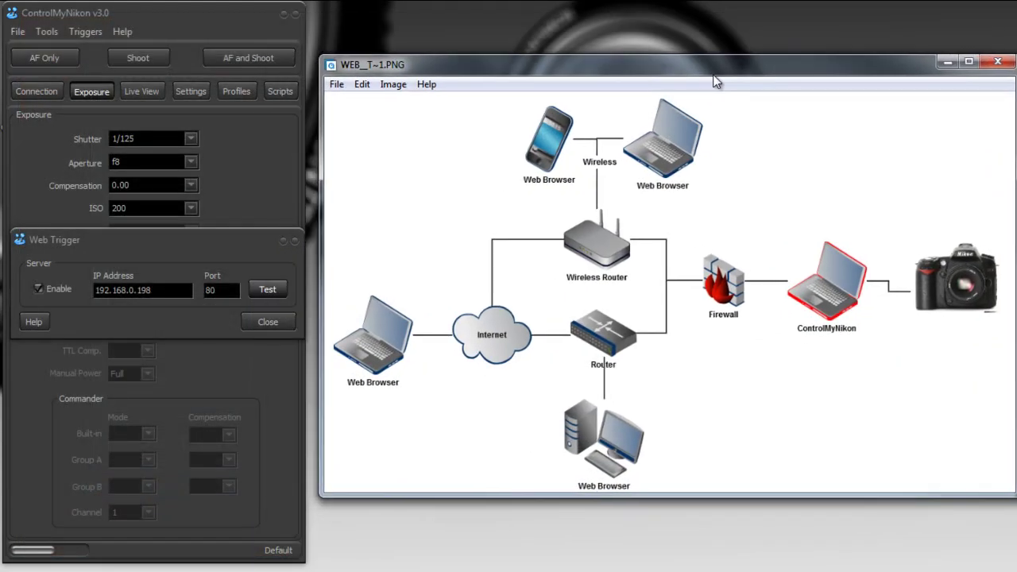
{"action": "left_click_drag", "start_coordinate": [713, 78], "coordinate": [709, 78]}
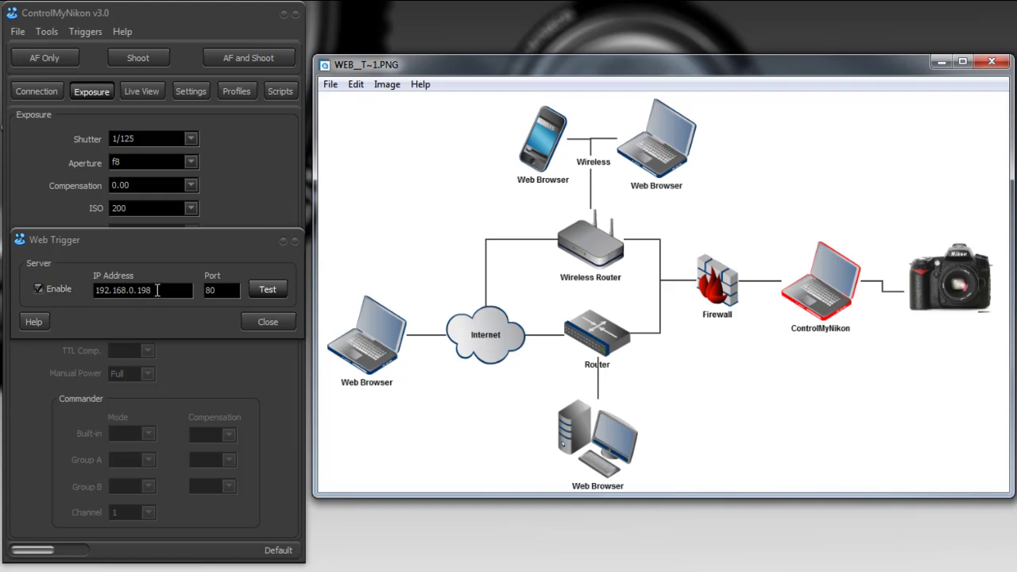
{"action": "left_click", "coordinate": [158, 290]}
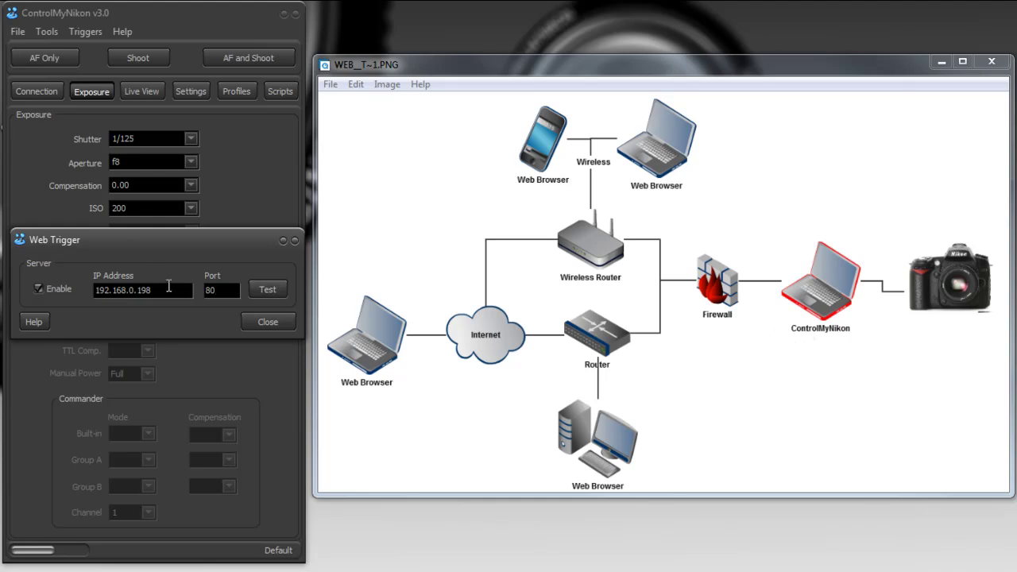
Change the Web Trigger port from 80 to 5000, re-enable the server and run Test.
{"action": "double_click", "coordinate": [219, 292]}
{"action": "type", "text": "5000"}
{"action": "left_click", "coordinate": [39, 289]}
{"action": "left_click", "coordinate": [272, 289]}
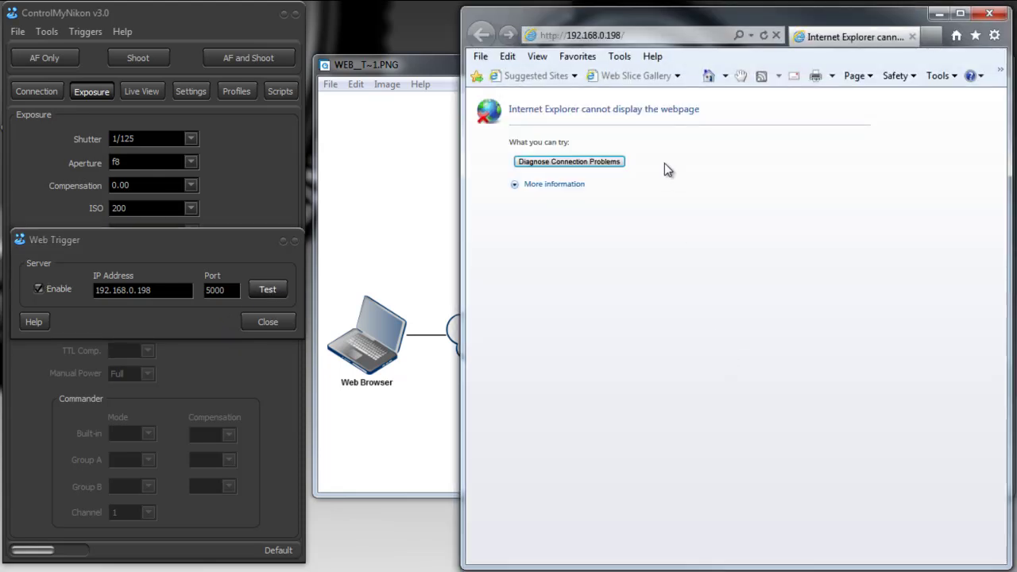
Add :5000 after 192.168.0.198 in the address bar and load the page.
{"action": "left_click", "coordinate": [626, 35]}
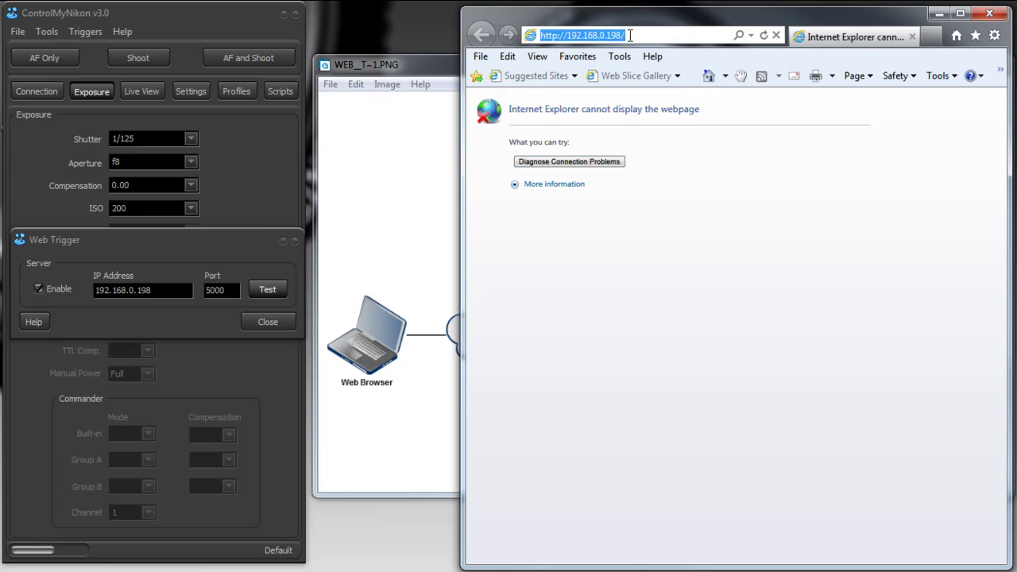
{"action": "left_click", "coordinate": [627, 35]}
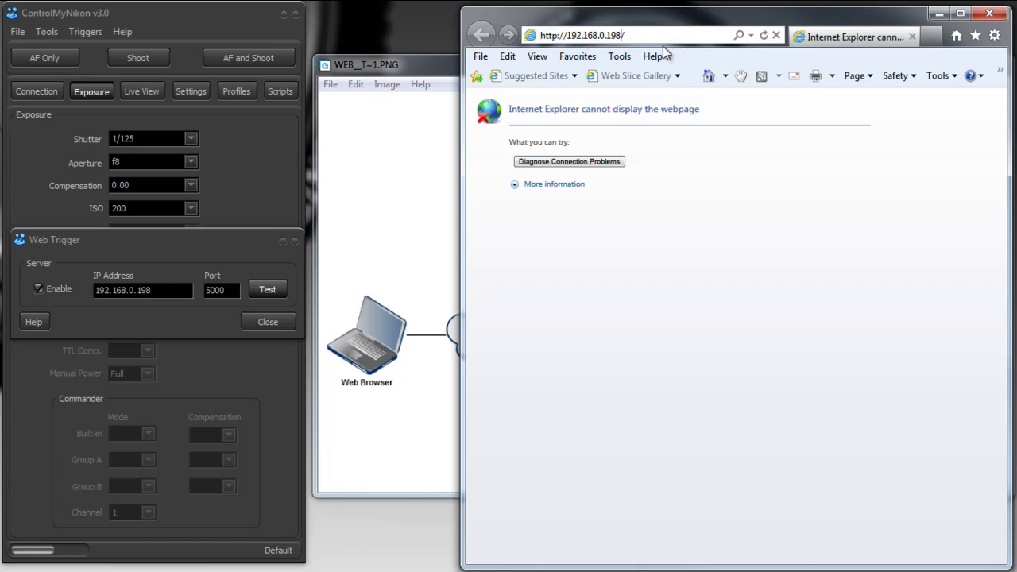
{"action": "type", "text": ":"}
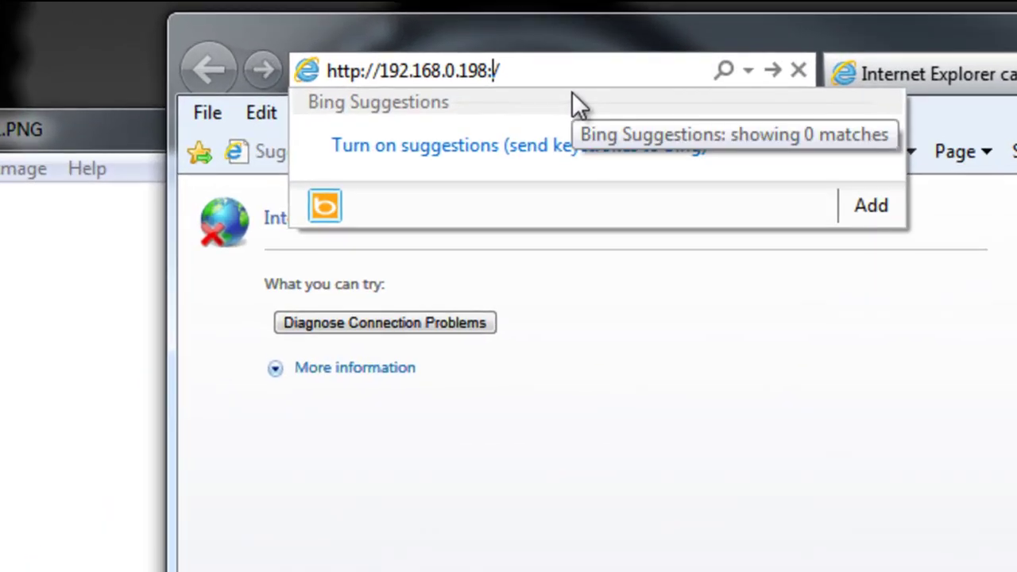
{"action": "type", "text": "5000"}
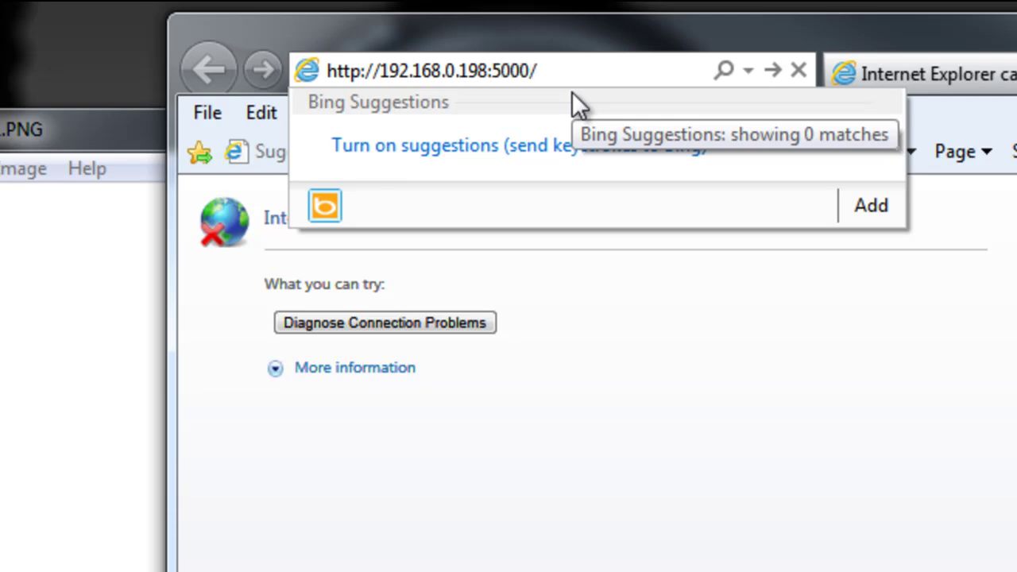
{"action": "key", "text": "Return"}
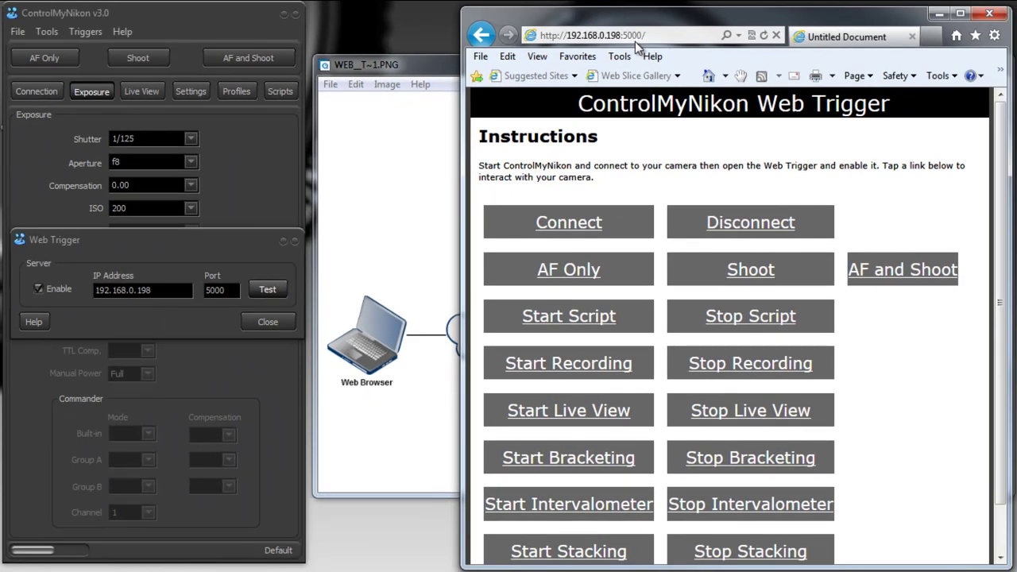
Close Internet Explorer and open the Triggers > Log window beside the Web Trigger window.
{"action": "left_click", "coordinate": [988, 15]}
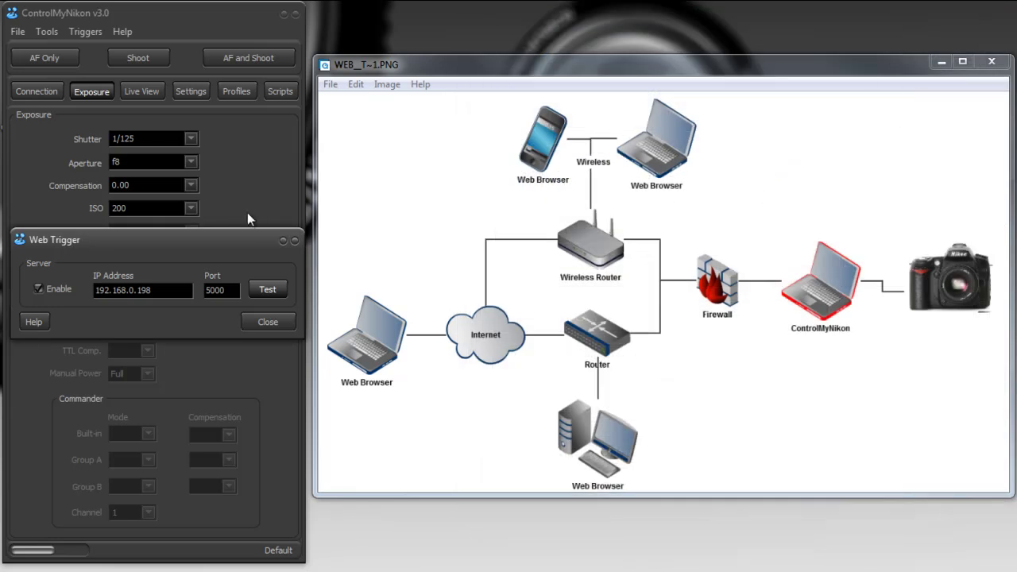
{"action": "left_click", "coordinate": [85, 32]}
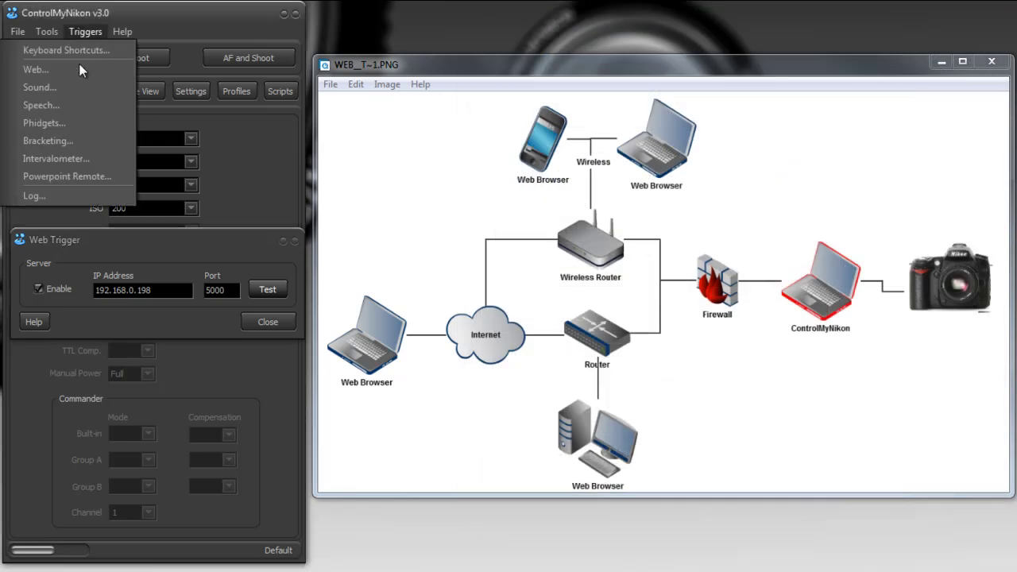
{"action": "left_click", "coordinate": [67, 196]}
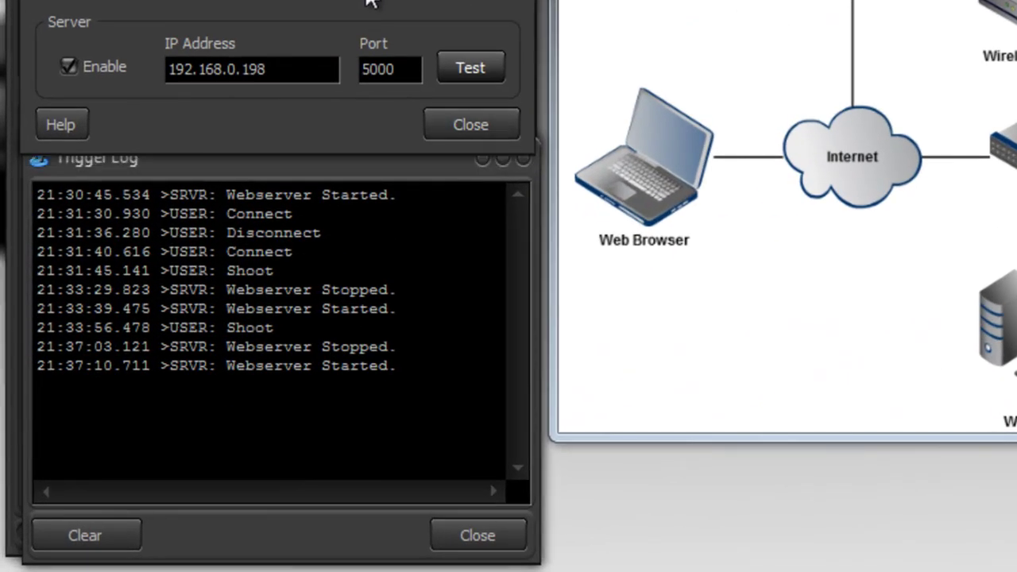
{"action": "left_click_drag", "start_coordinate": [256, 168], "coordinate": [257, 144]}
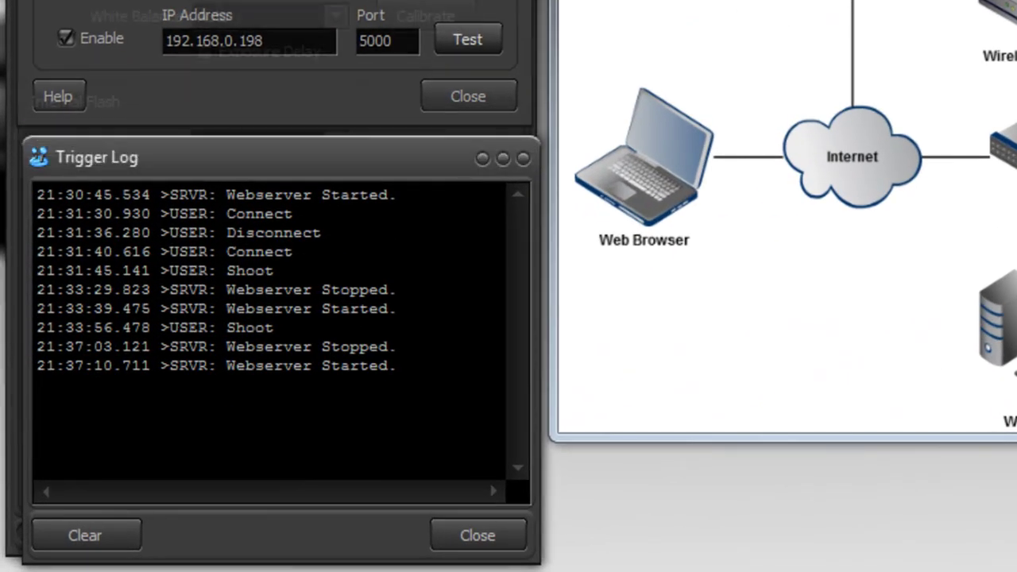
{"action": "left_click_drag", "start_coordinate": [372, 1], "coordinate": [382, 7]}
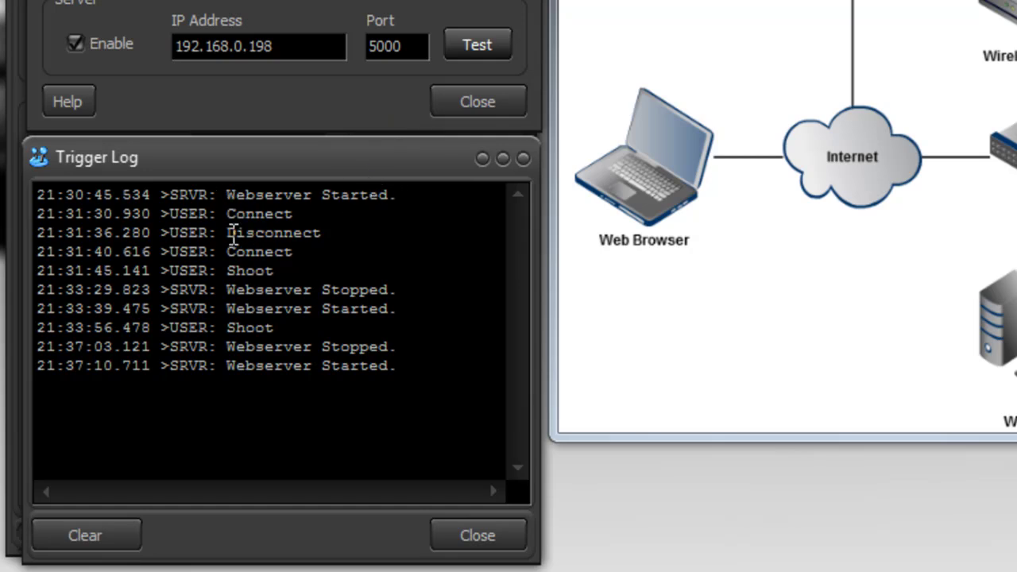
Review the two Shoot entries in the Trigger Log, then clear the log.
{"action": "left_click_drag", "start_coordinate": [291, 273], "coordinate": [77, 275]}
{"action": "left_click_drag", "start_coordinate": [274, 328], "coordinate": [121, 329]}
{"action": "left_click", "coordinate": [227, 347]}
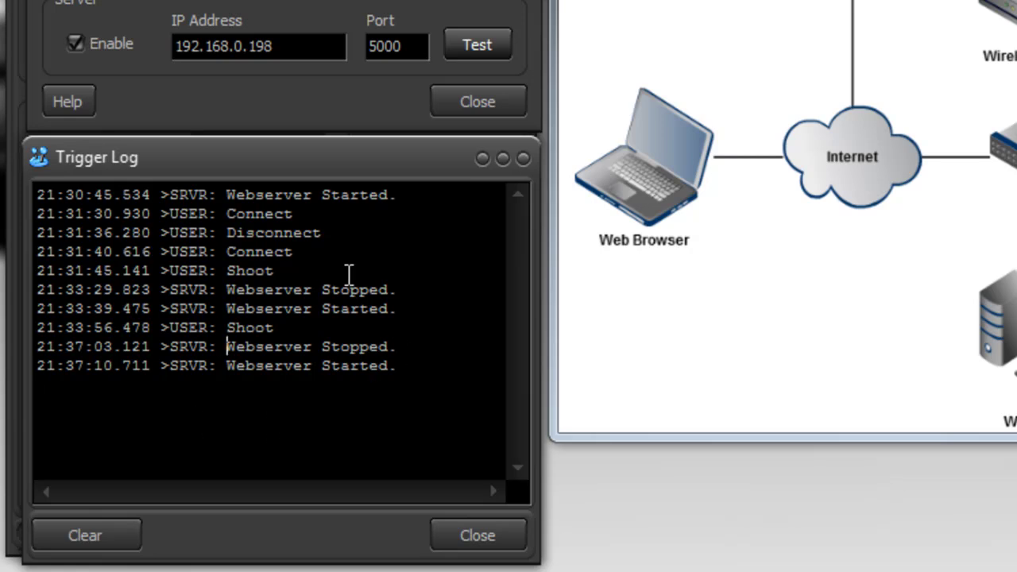
{"action": "left_click", "coordinate": [247, 251]}
{"action": "left_click", "coordinate": [85, 535]}
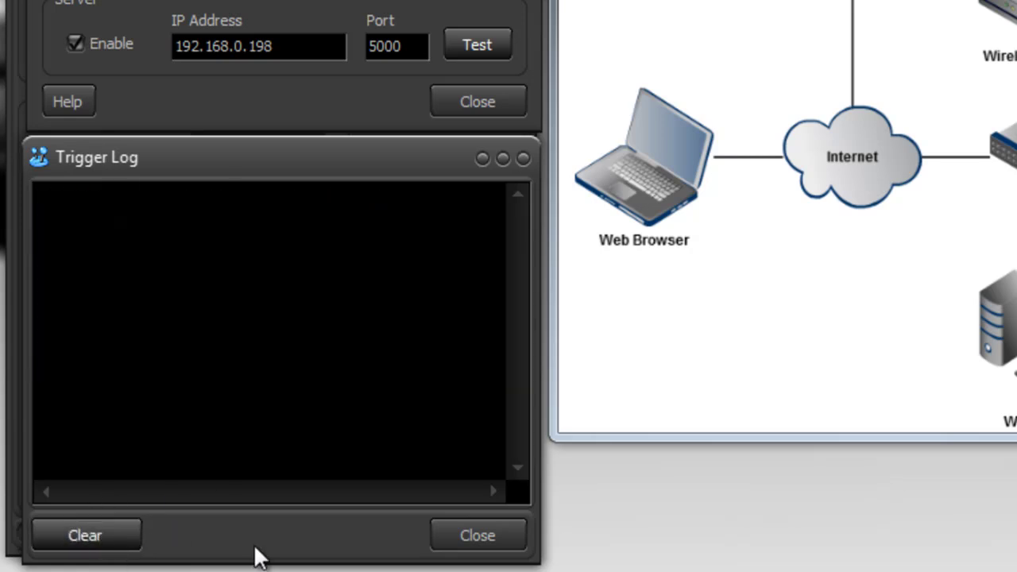
Toggle the Web Trigger Enable checkbox to restart the web server and then switch it off.
{"action": "left_click", "coordinate": [76, 45]}
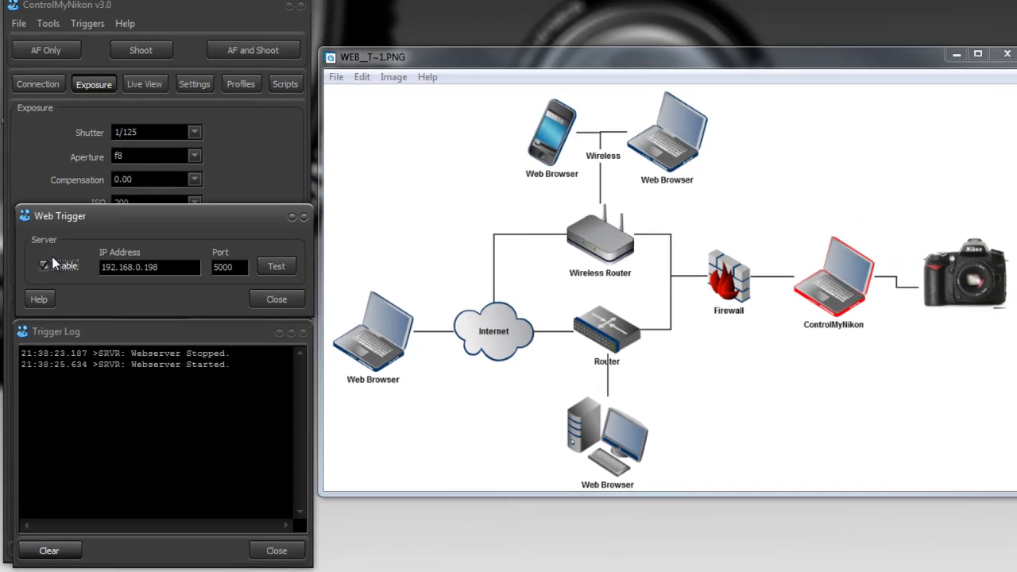
{"action": "left_click", "coordinate": [49, 265]}
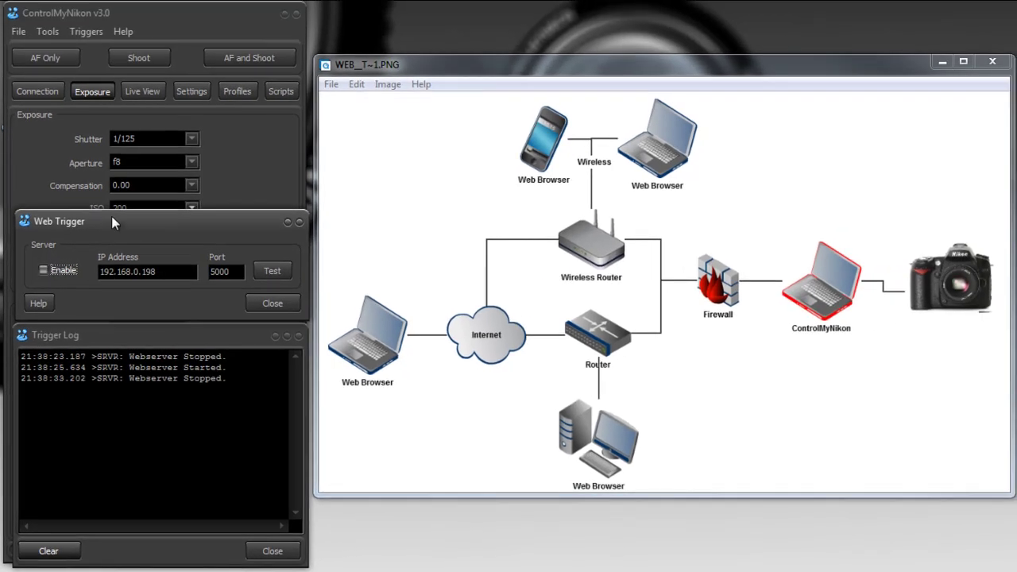